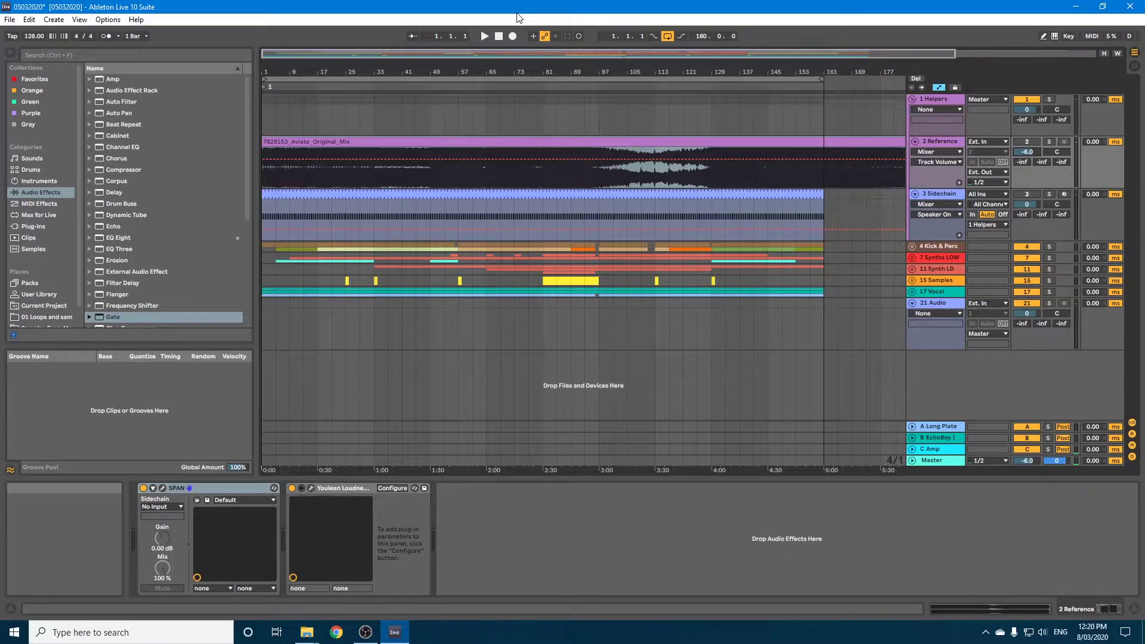
Step: Insert a new audio track, 22 Audio, below 21 Audio, then select the Reference clip
click(932, 397)
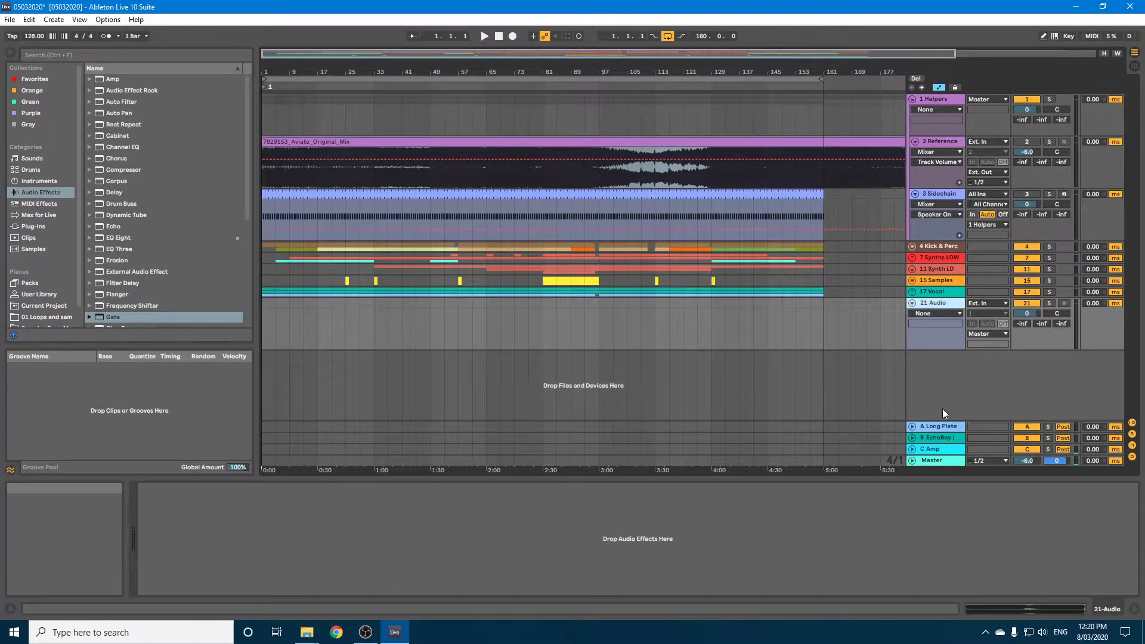
key(ctrl+t)
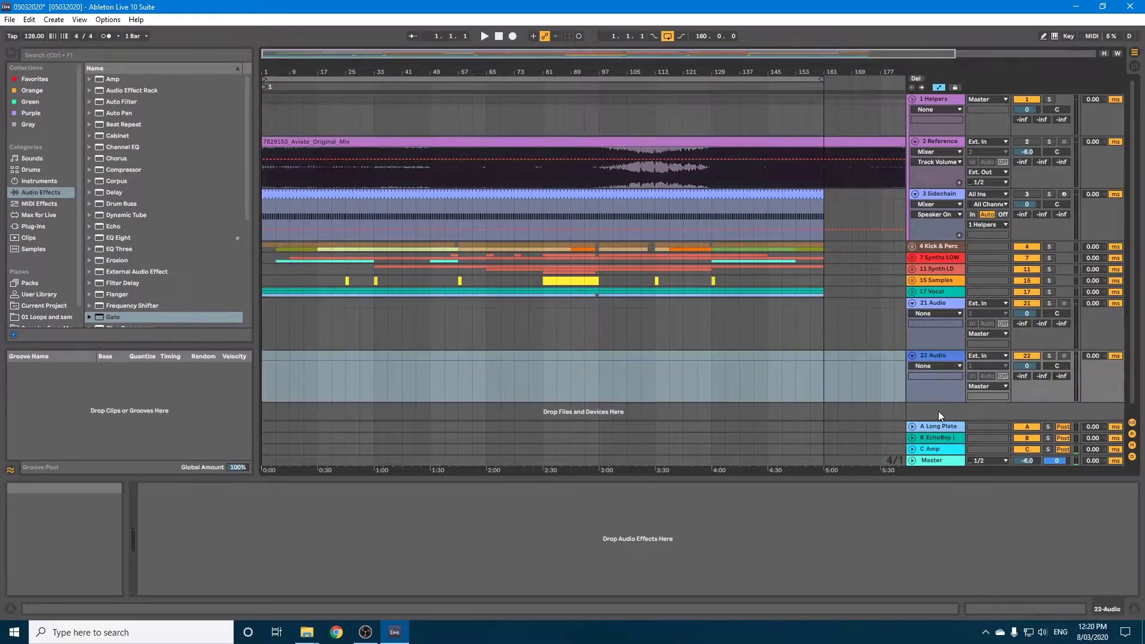
click(926, 357)
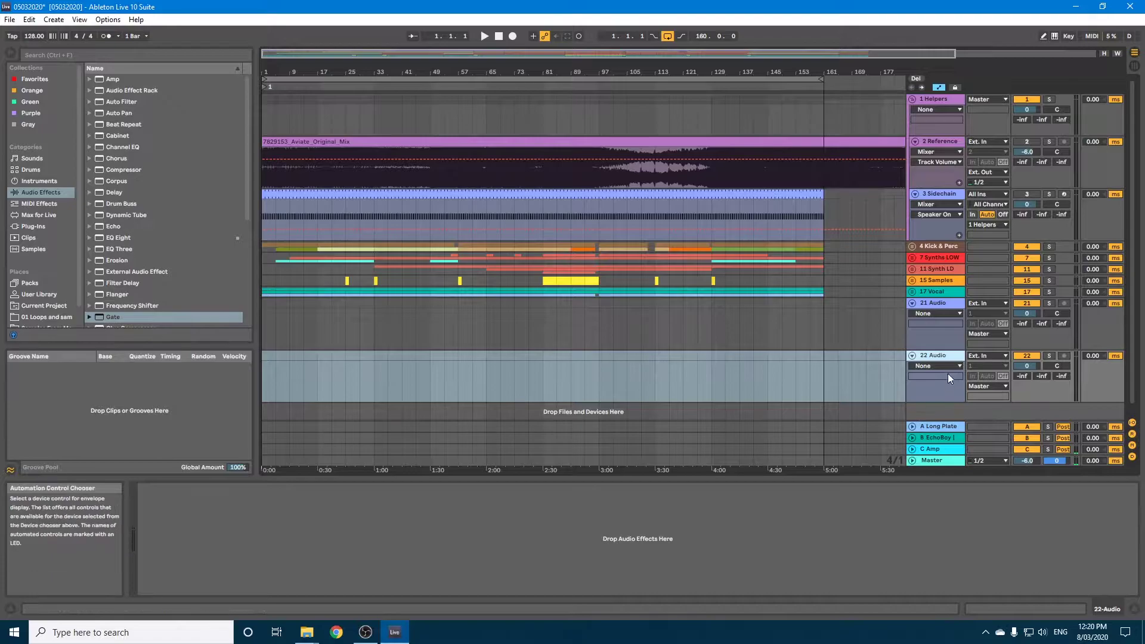
click(729, 143)
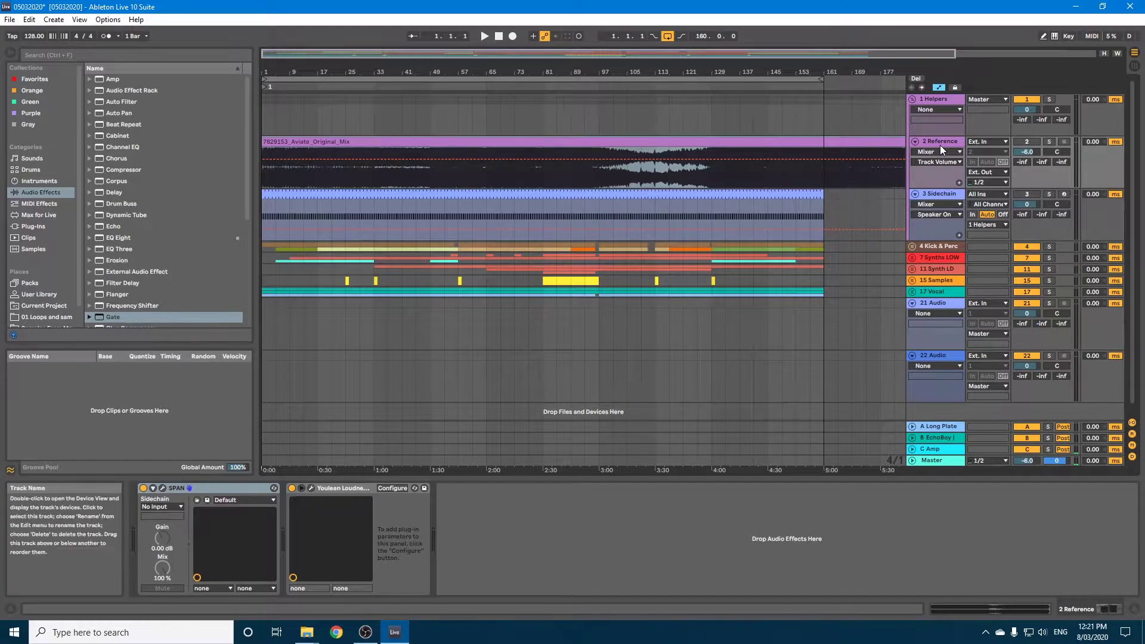
Step: Switch 2 Reference's output from Master back to Ext. Out 1/2, then display the Master chain
click(974, 172)
click(976, 194)
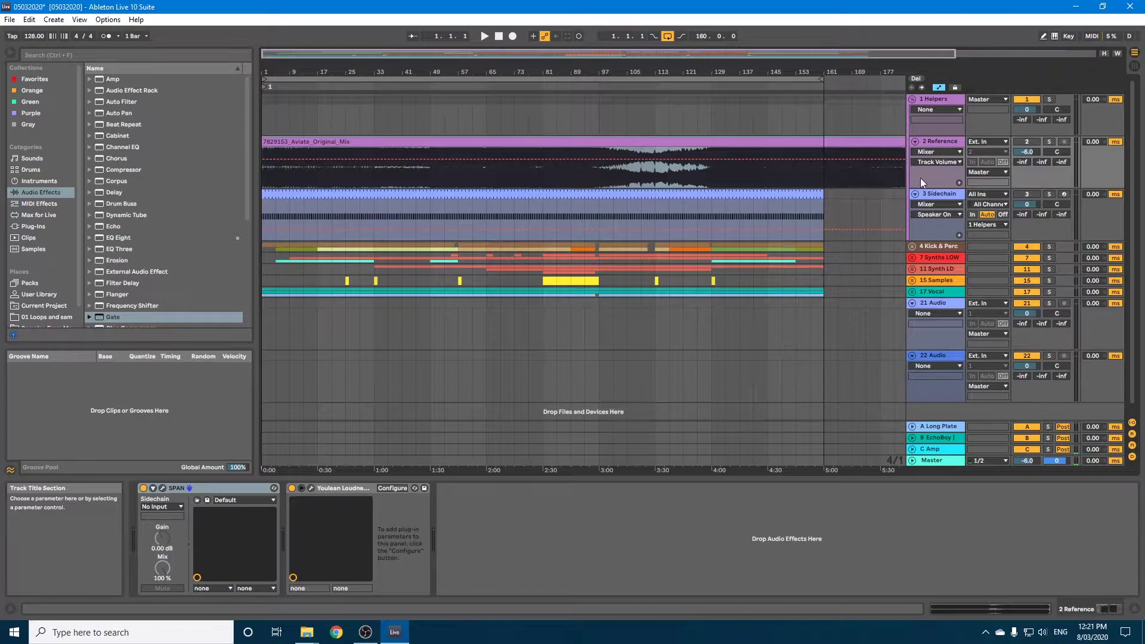
click(991, 171)
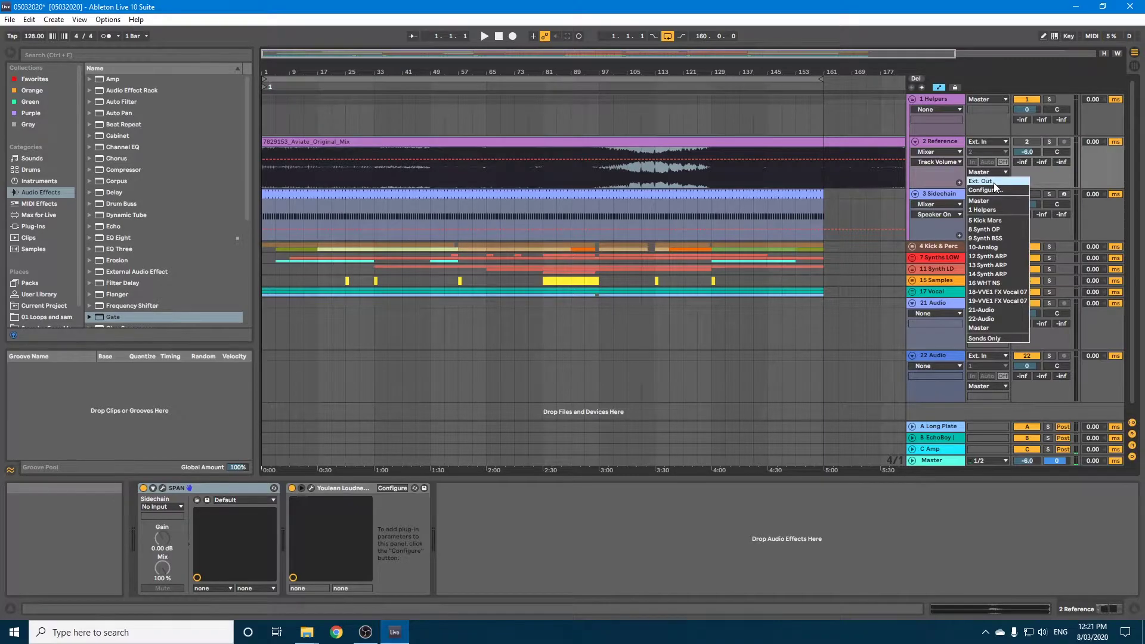
click(993, 182)
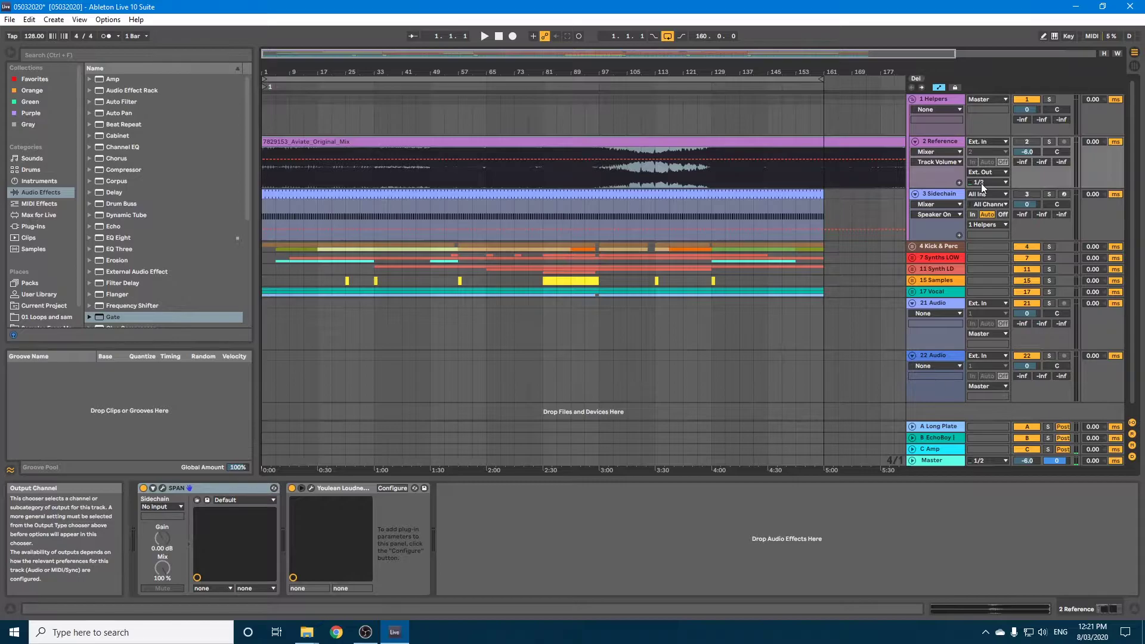
click(939, 144)
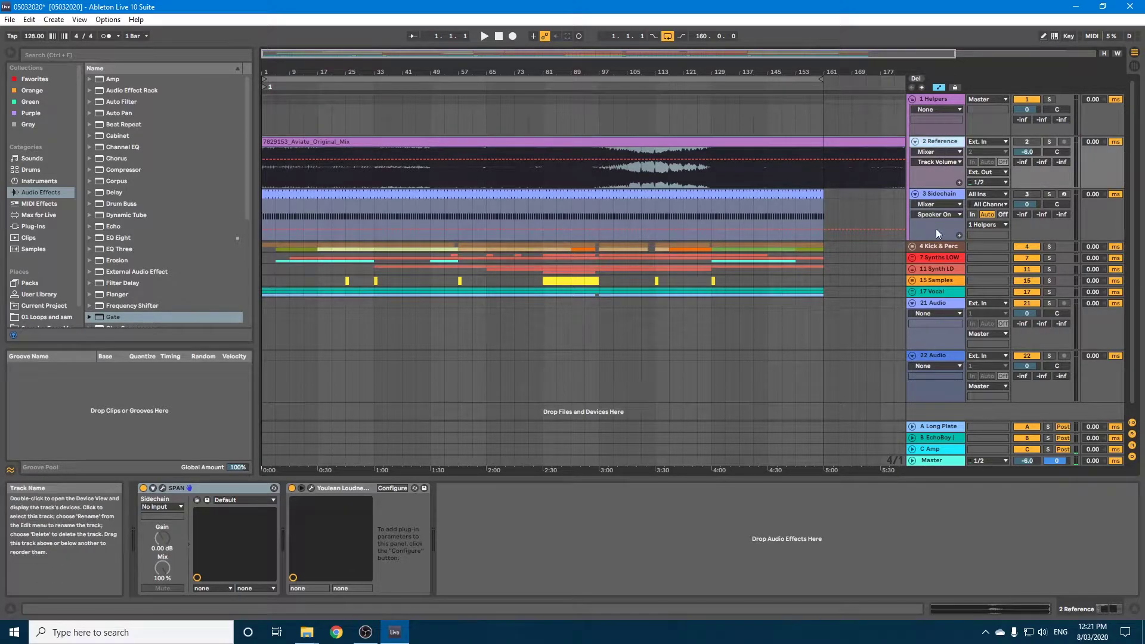
click(922, 460)
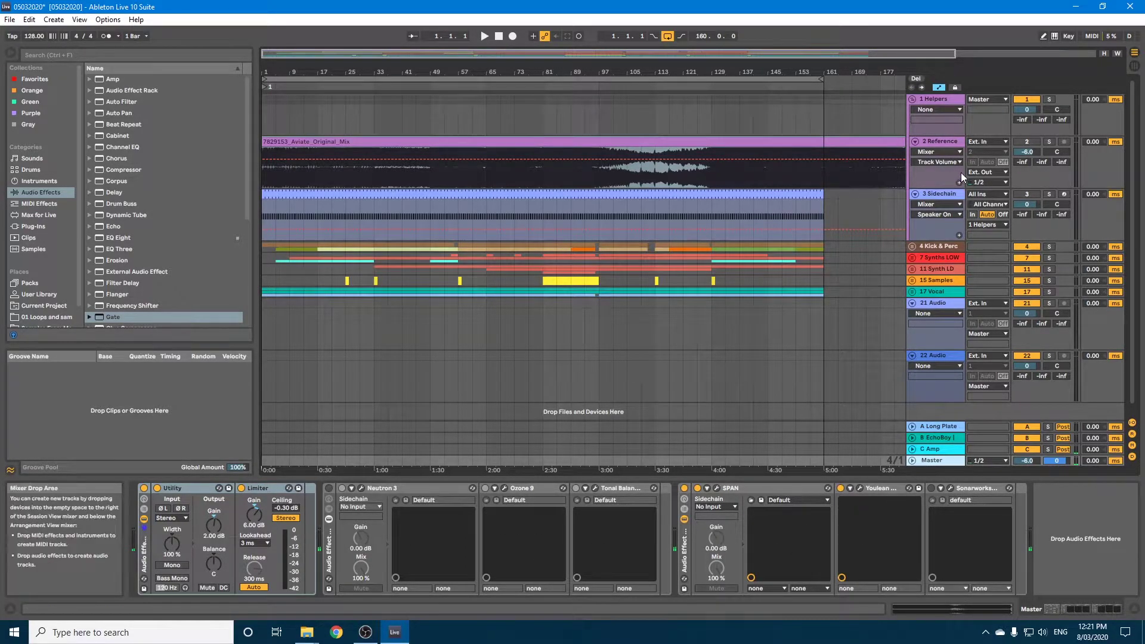
Step: Solo 2 Reference and play briefly from bar 49, then unsolo and deactivate it
click(941, 143)
click(1046, 143)
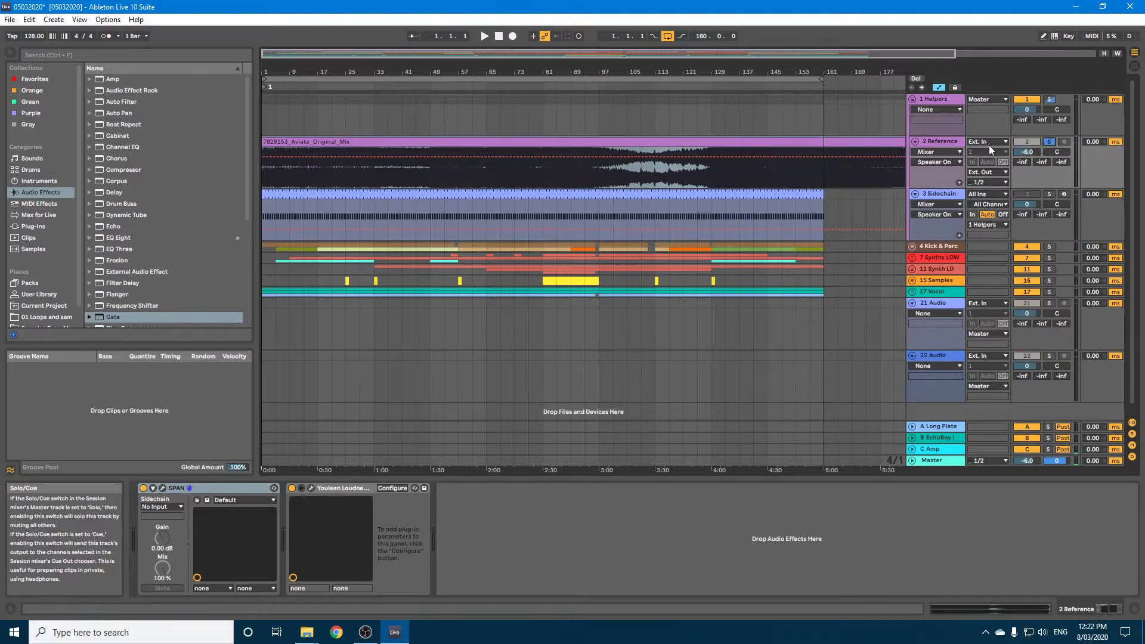
click(431, 181)
key(space)
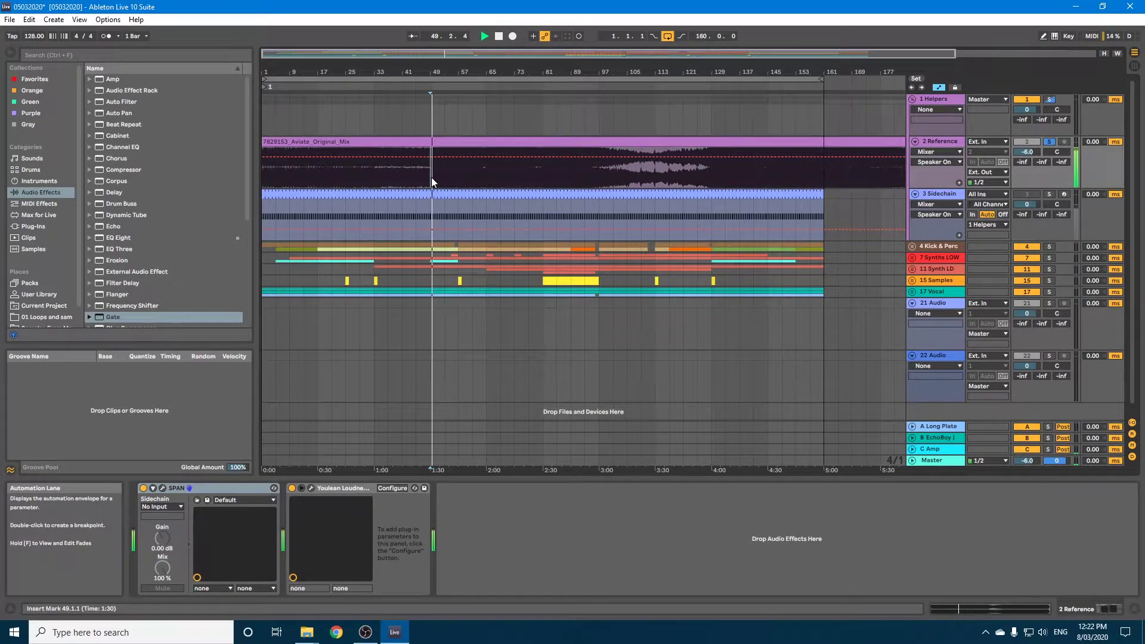
key(space)
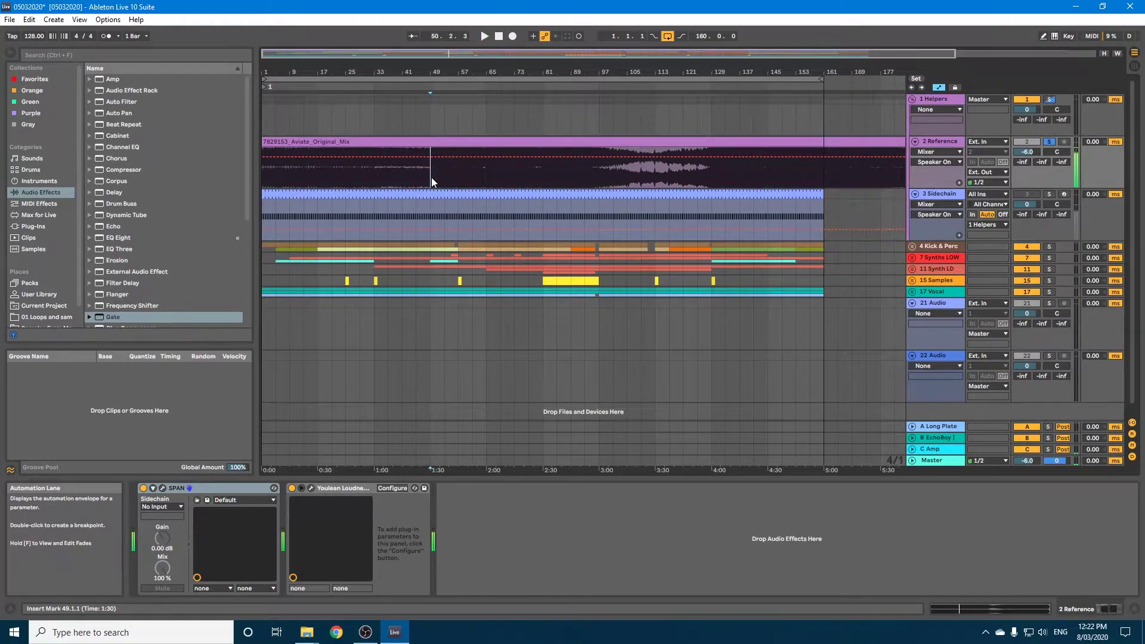
click(1050, 140)
click(1027, 141)
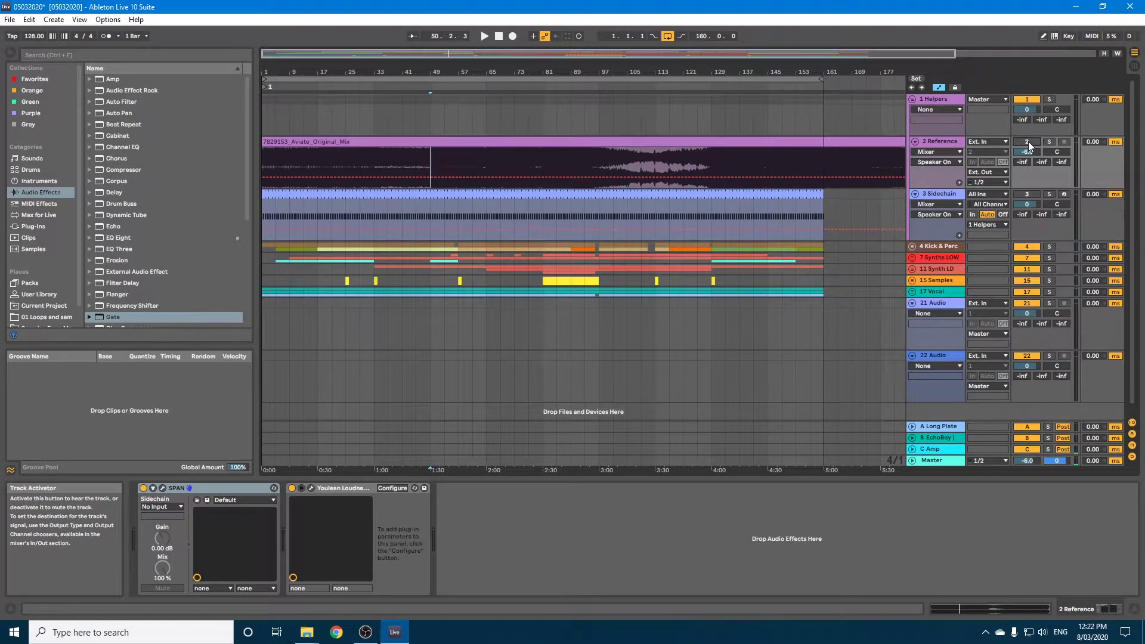
Step: Play the mix from bar 49, toggling the Reference track on and off, ending off
click(429, 306)
key(space)
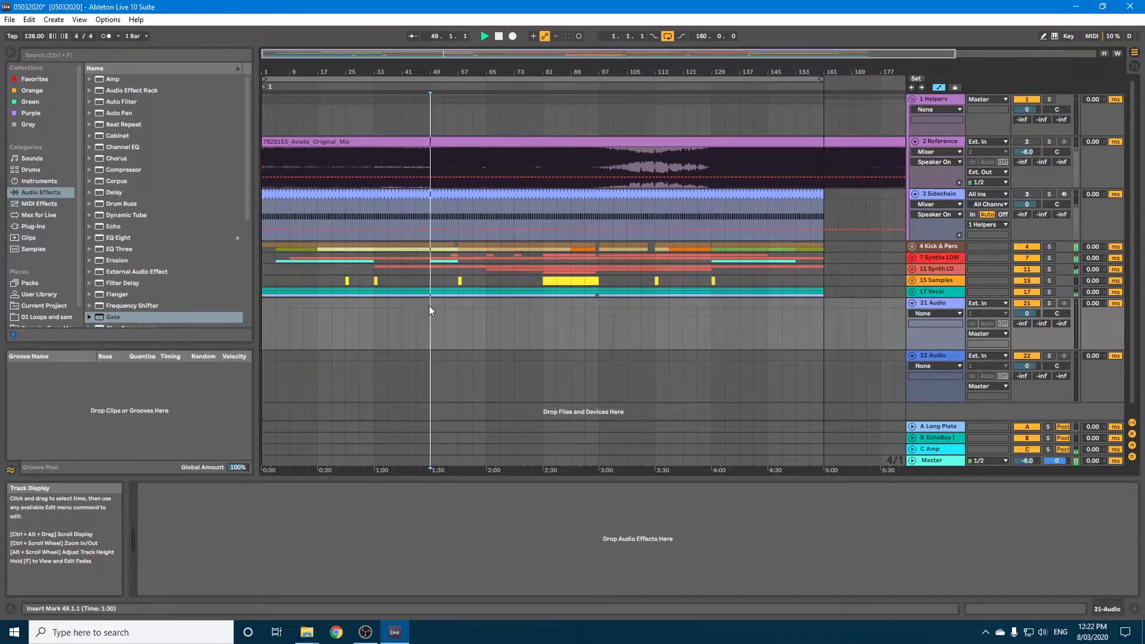
click(1023, 140)
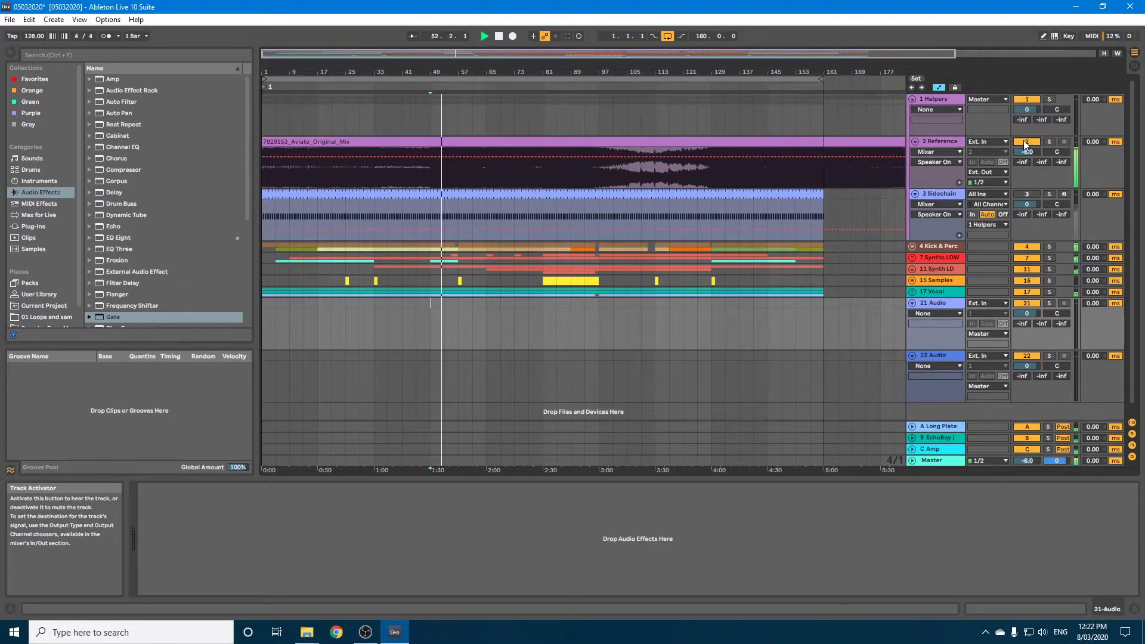
click(1023, 141)
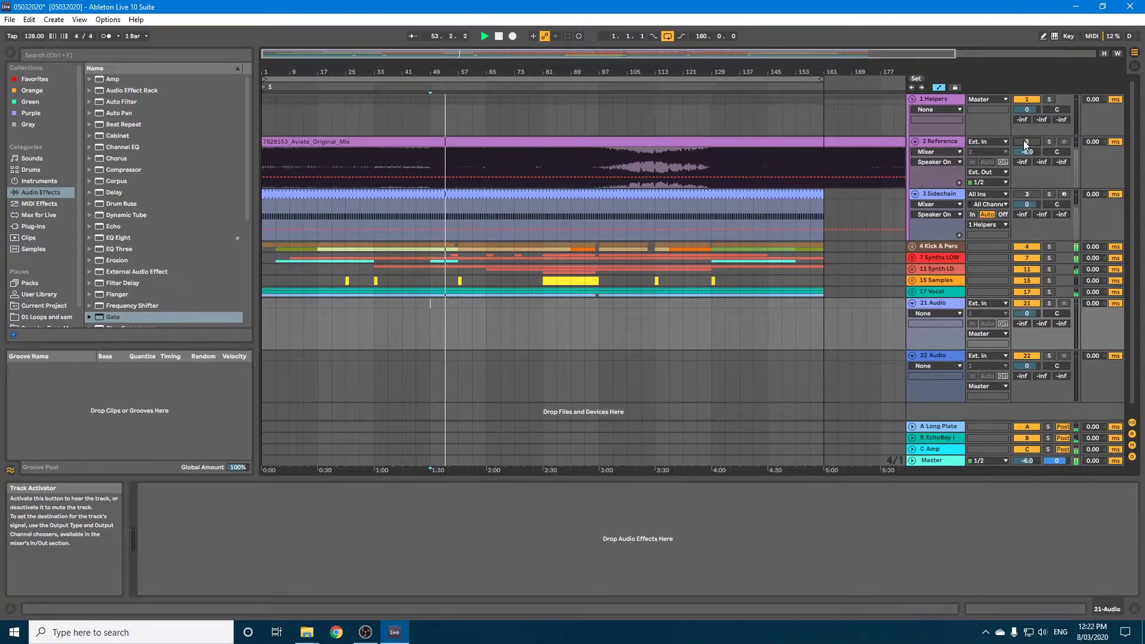
click(1024, 141)
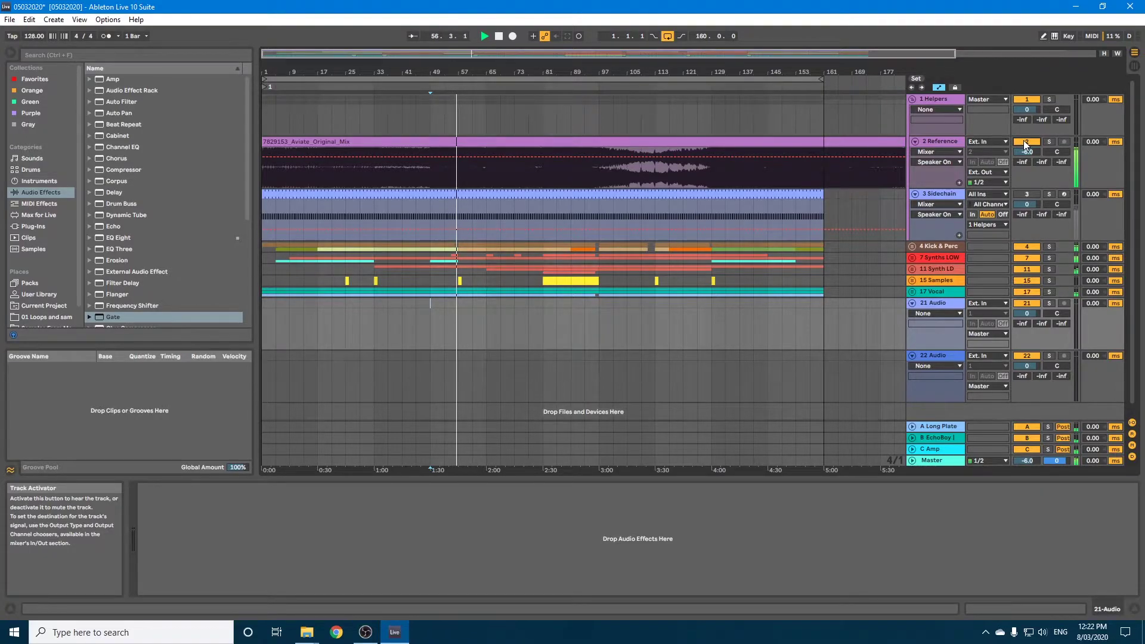
click(1024, 143)
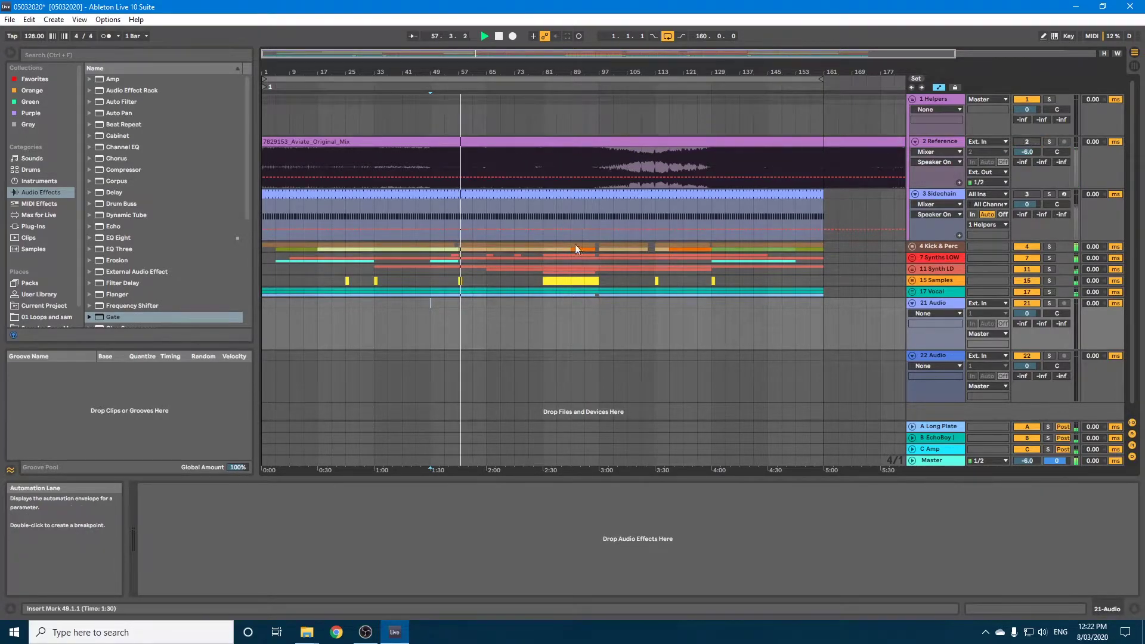
key(space)
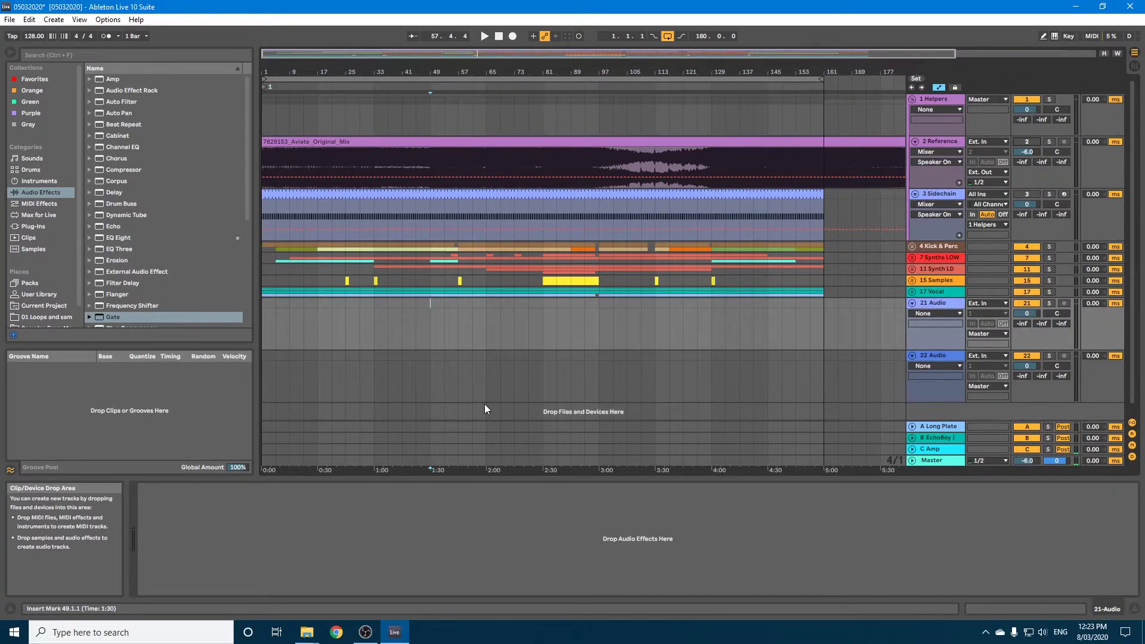
Step: Select 2 Reference and briefly open, then close, its Youlean Loudness Meter
click(933, 138)
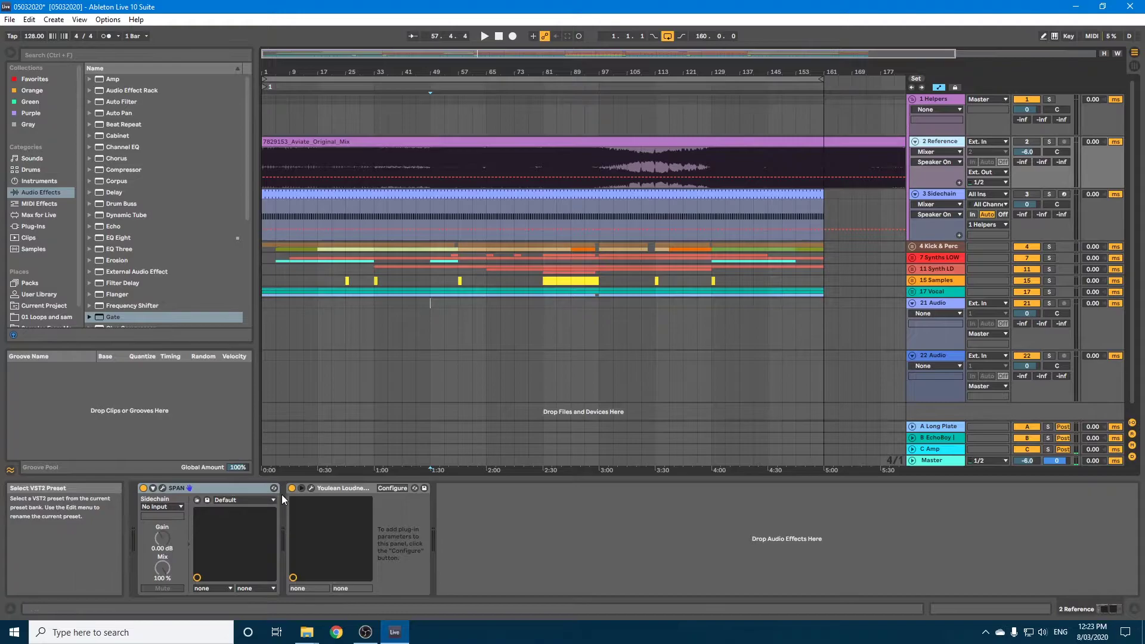
click(322, 488)
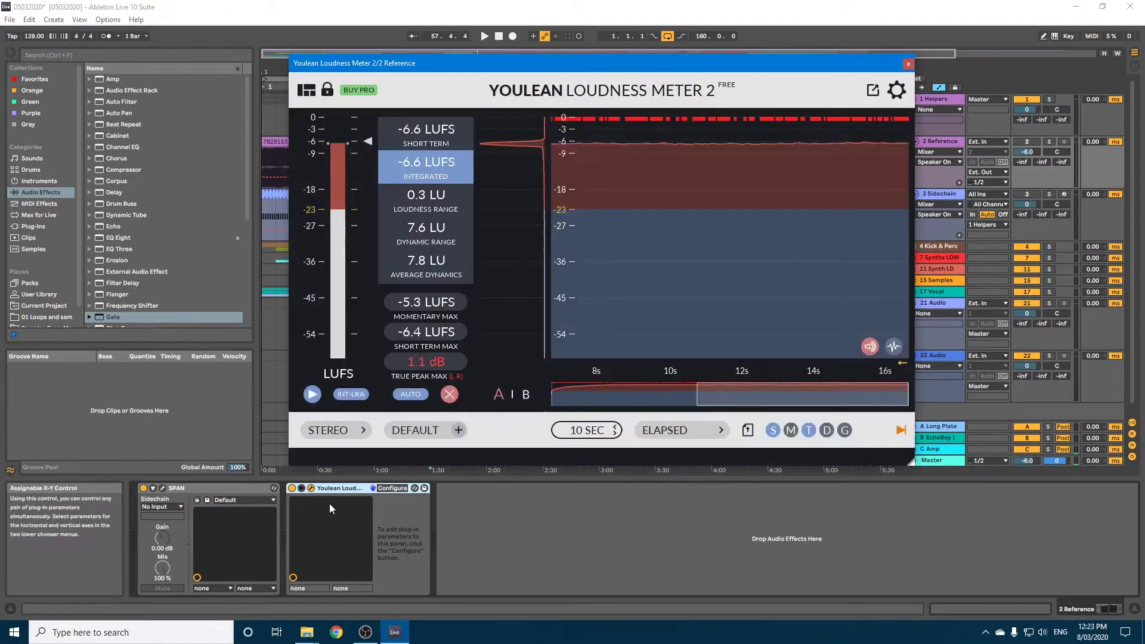
click(907, 64)
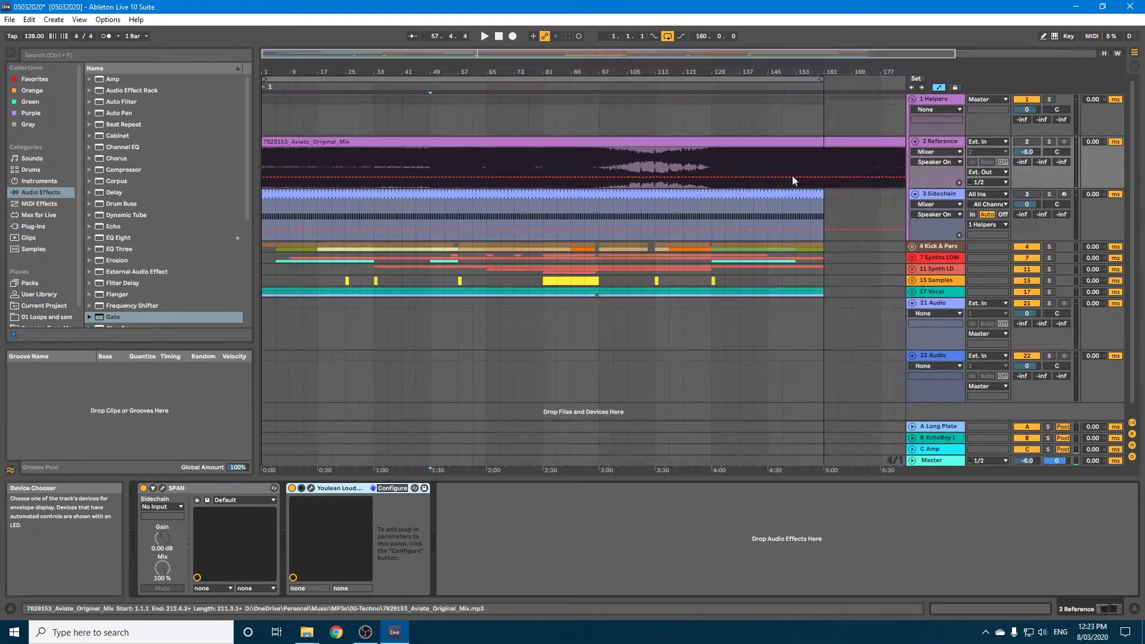
Step: Open SPAN on 2 Reference, solo it and play to view its spectrum
click(192, 487)
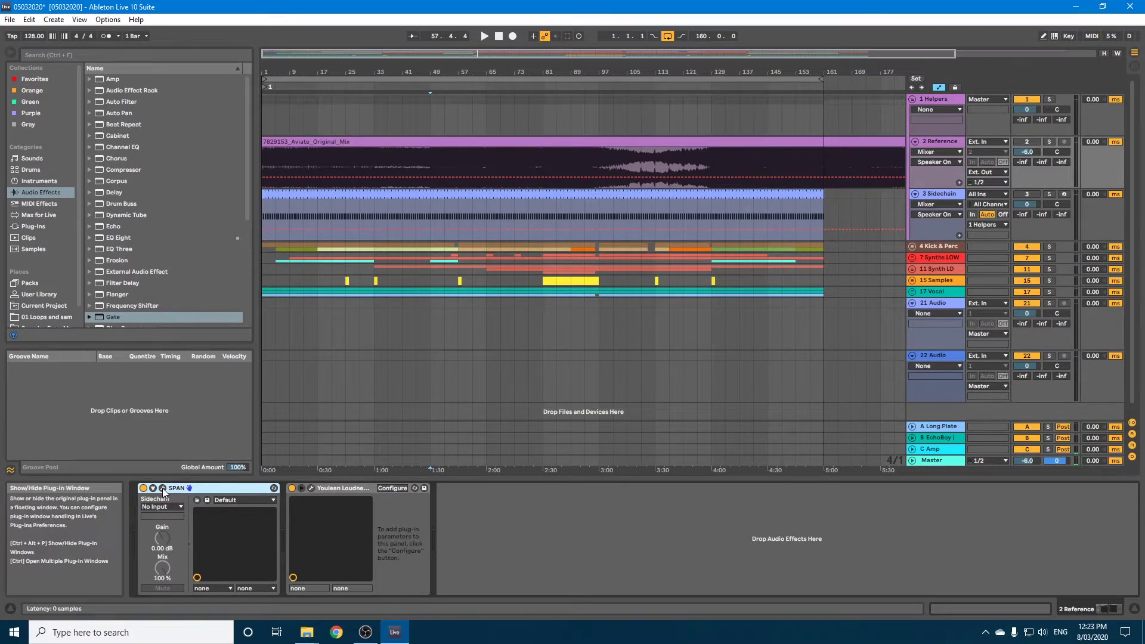
click(162, 488)
drag(272, 98, 339, 108)
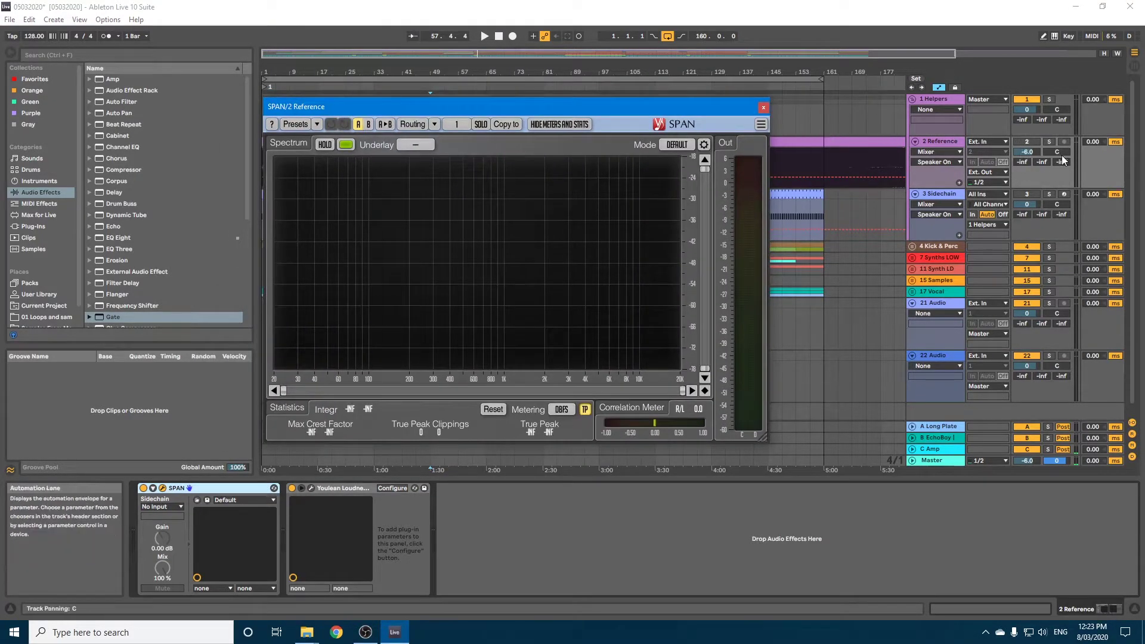
click(1049, 142)
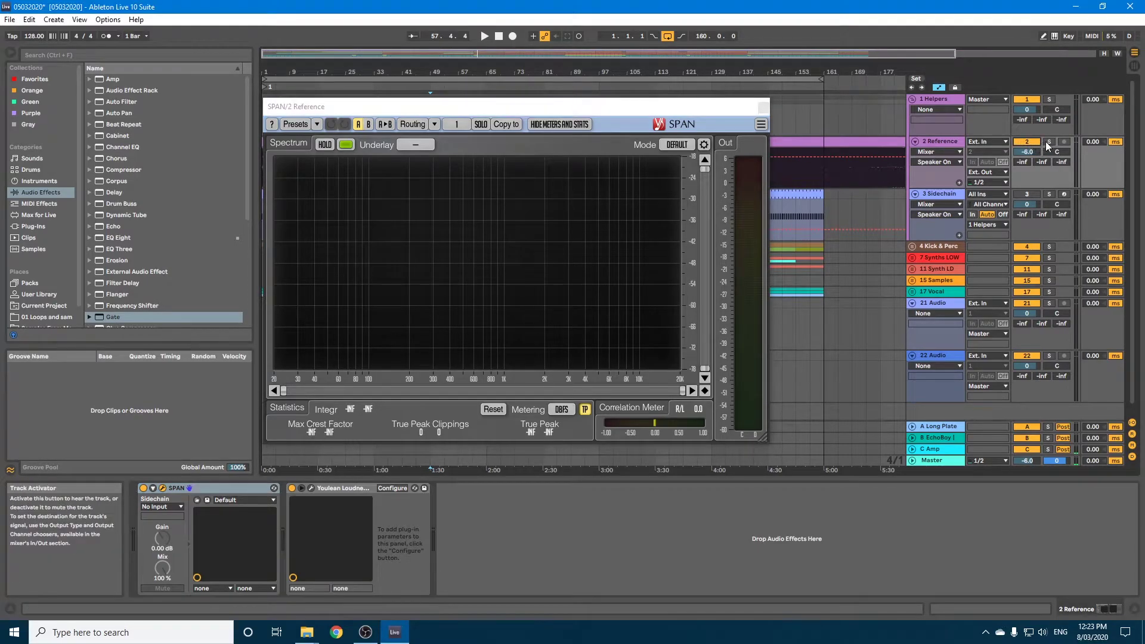
key(space)
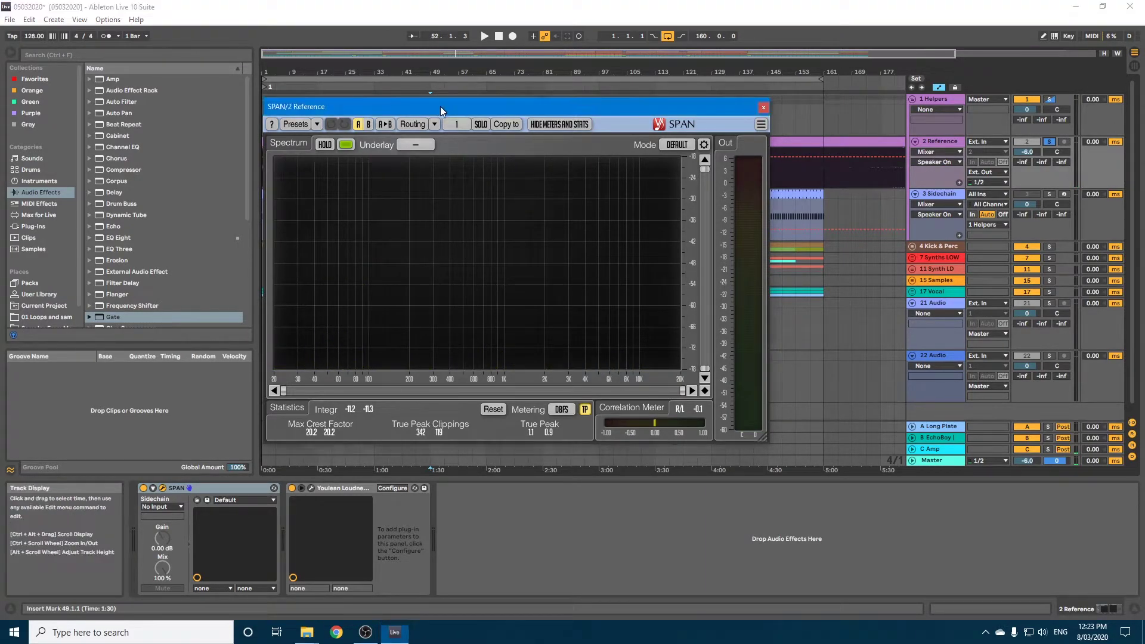
drag(440, 107, 479, 80)
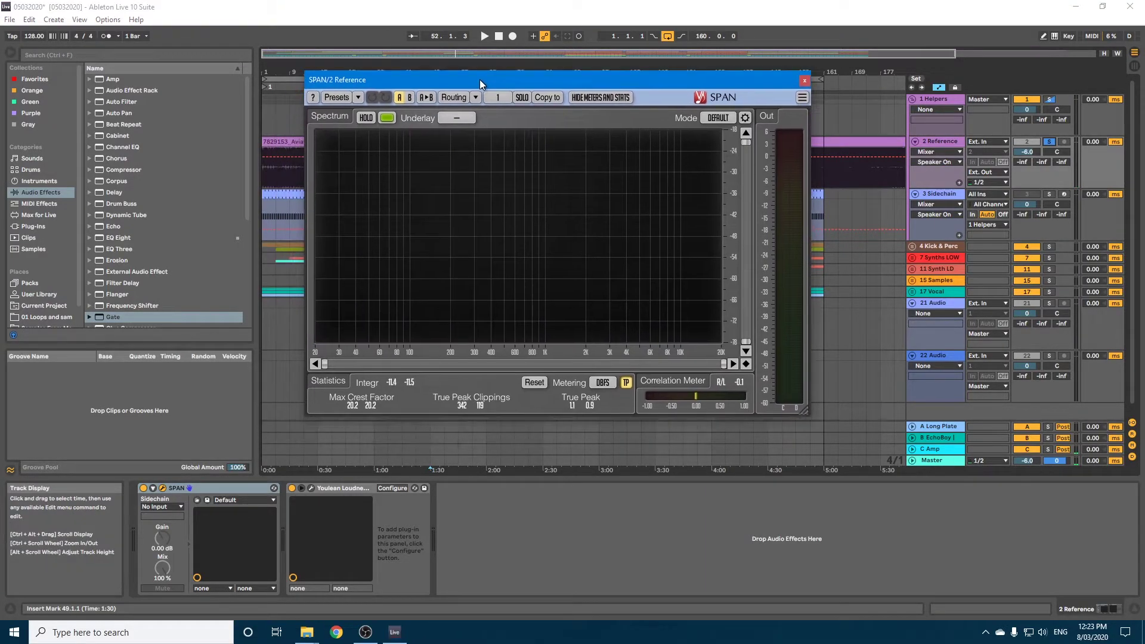
click(927, 460)
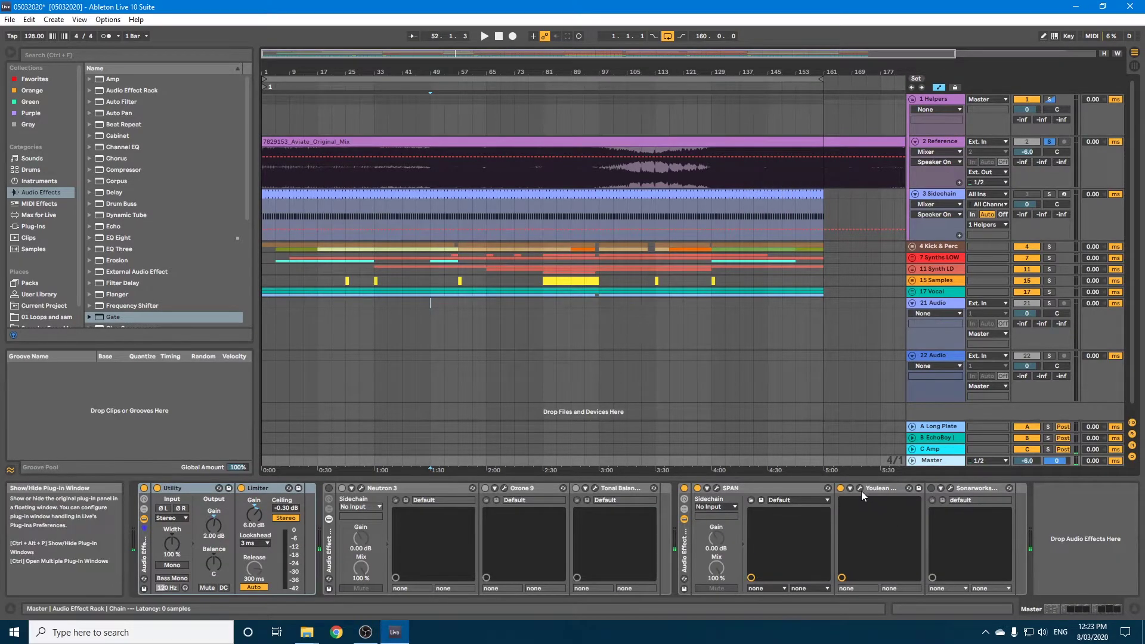
Step: Play the reference through 2 Reference's Youlean meter, reading -9.4 LUFS integrated and 0.1 dB true peak
click(939, 141)
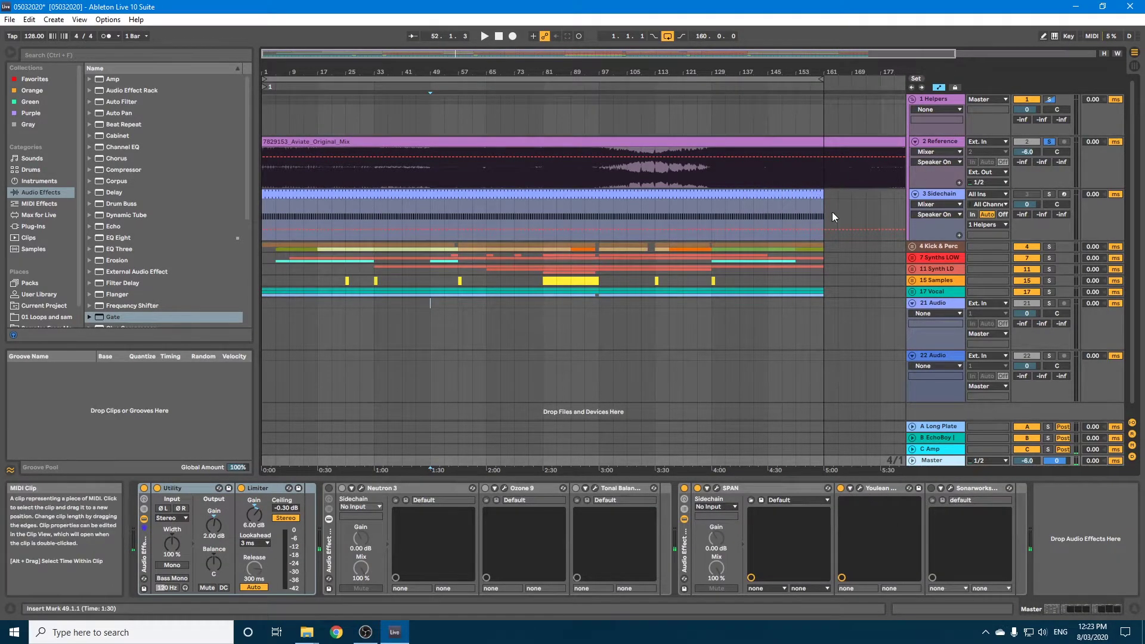
click(310, 488)
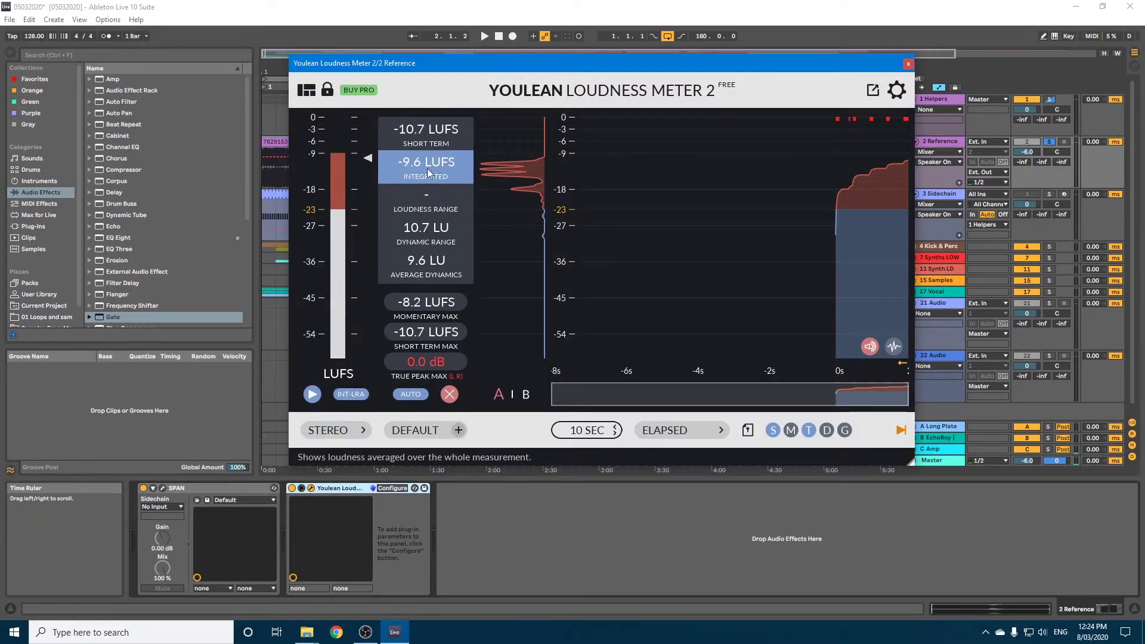
key(space)
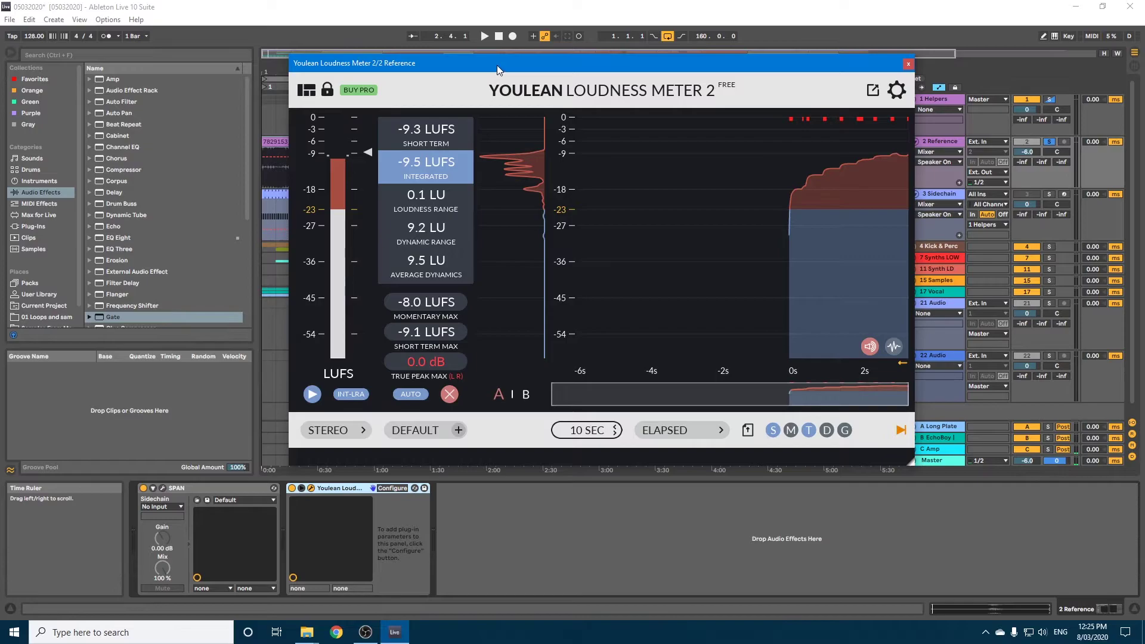
drag(497, 65, 497, 47)
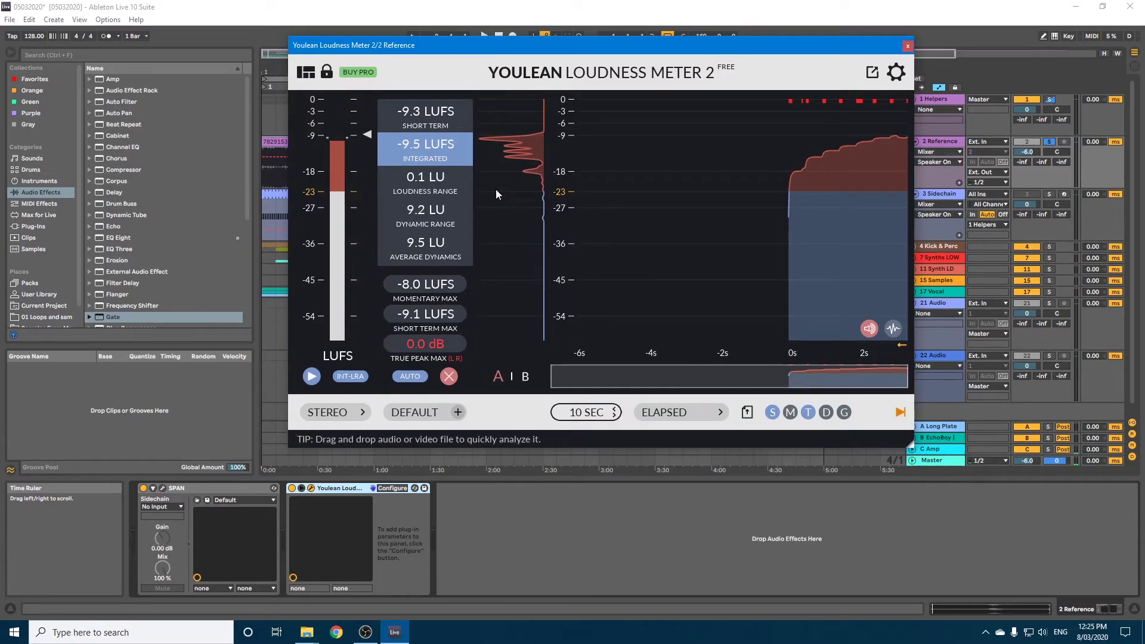
key(space)
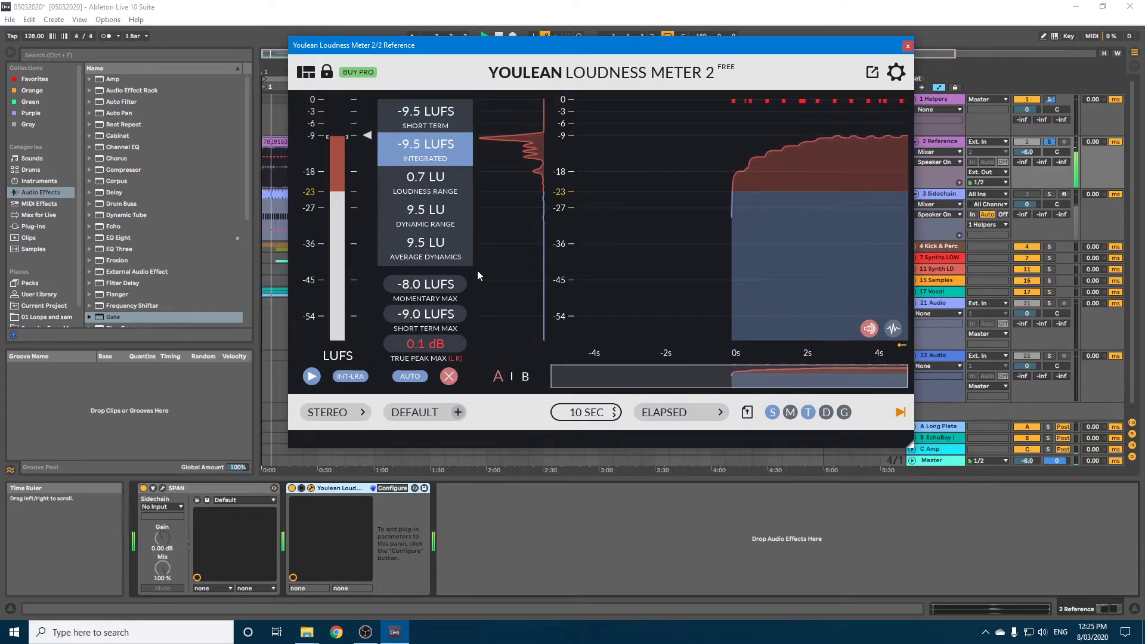
drag(444, 46, 580, 45)
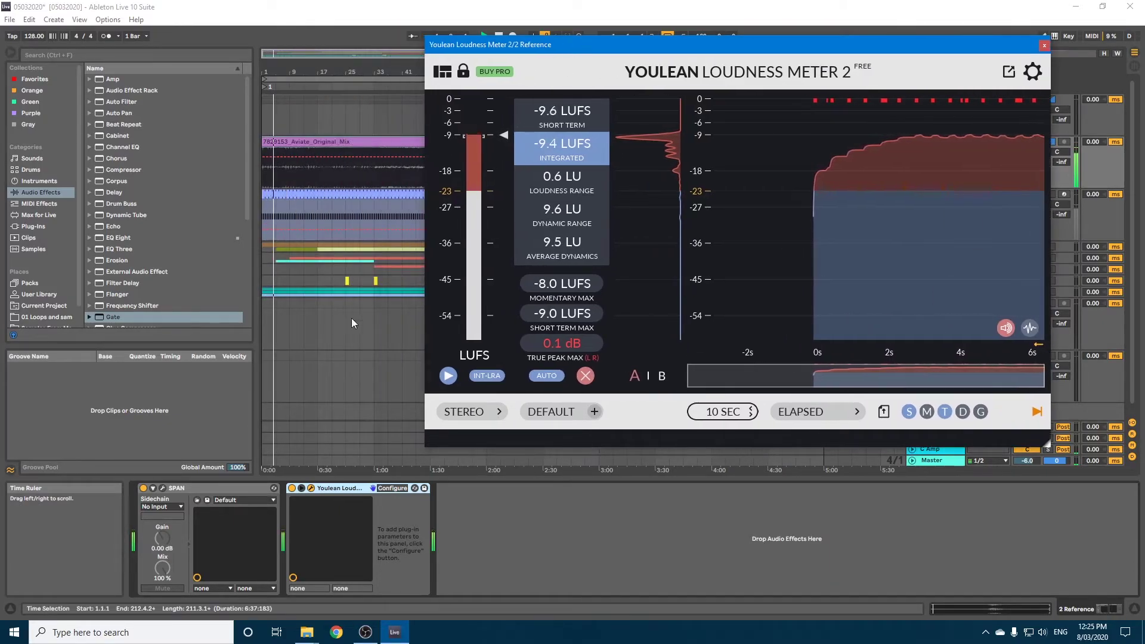
Step: Bring up the reference's SPAN window, stop playback, and close SPAN
click(166, 487)
drag(477, 80, 197, 135)
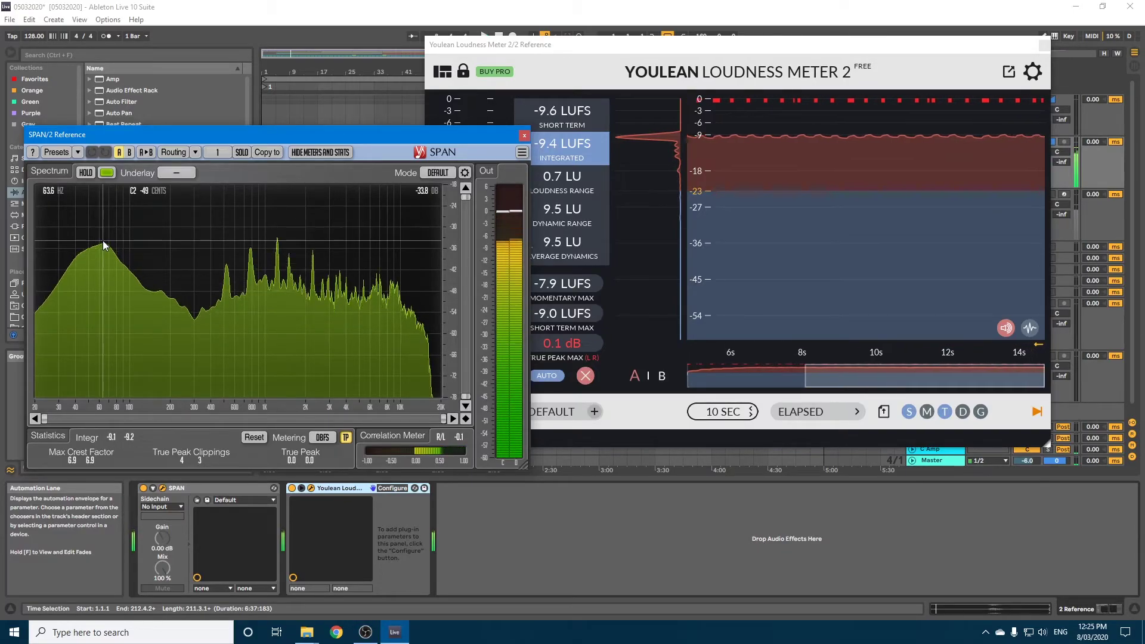
key(space)
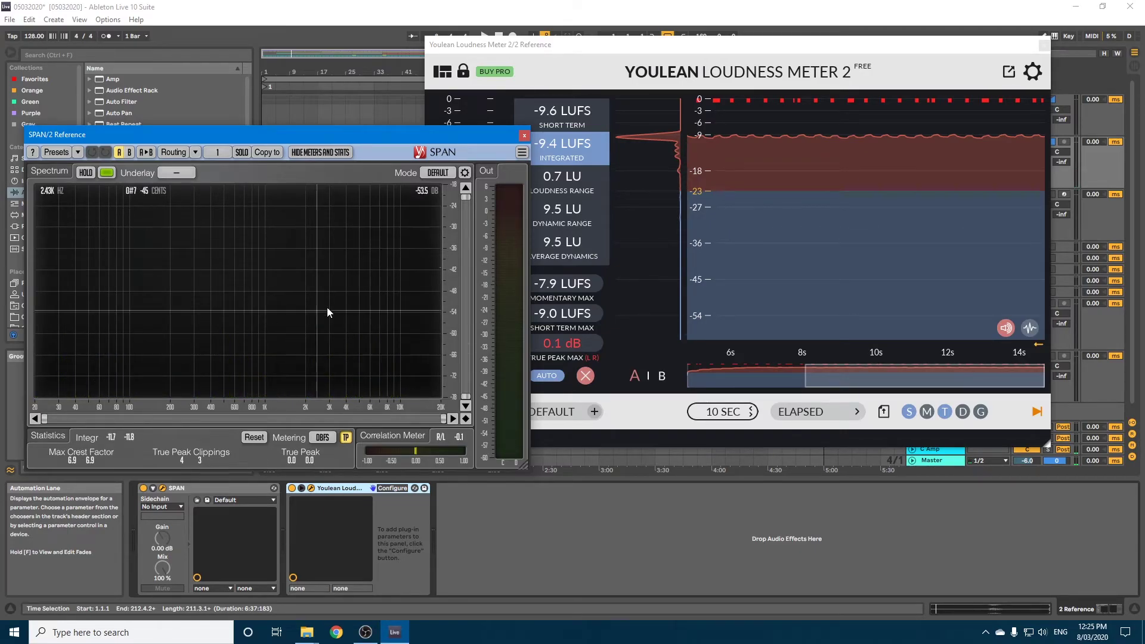
click(524, 134)
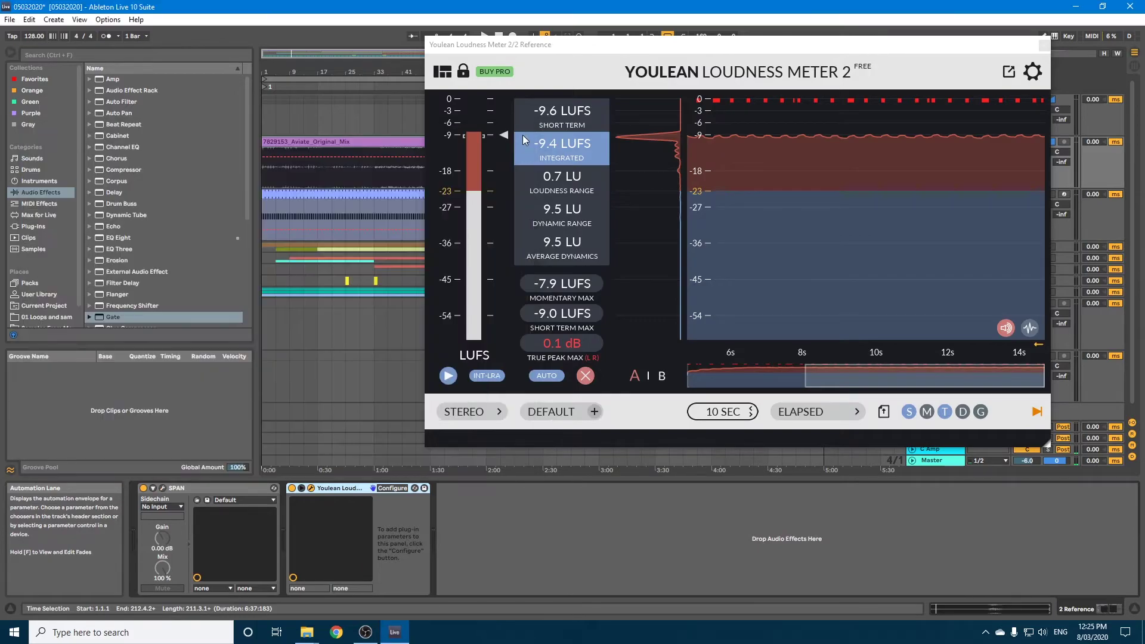
Step: Close Youlean, deactivate 2 Reference, and start playback from bar 33
click(1045, 45)
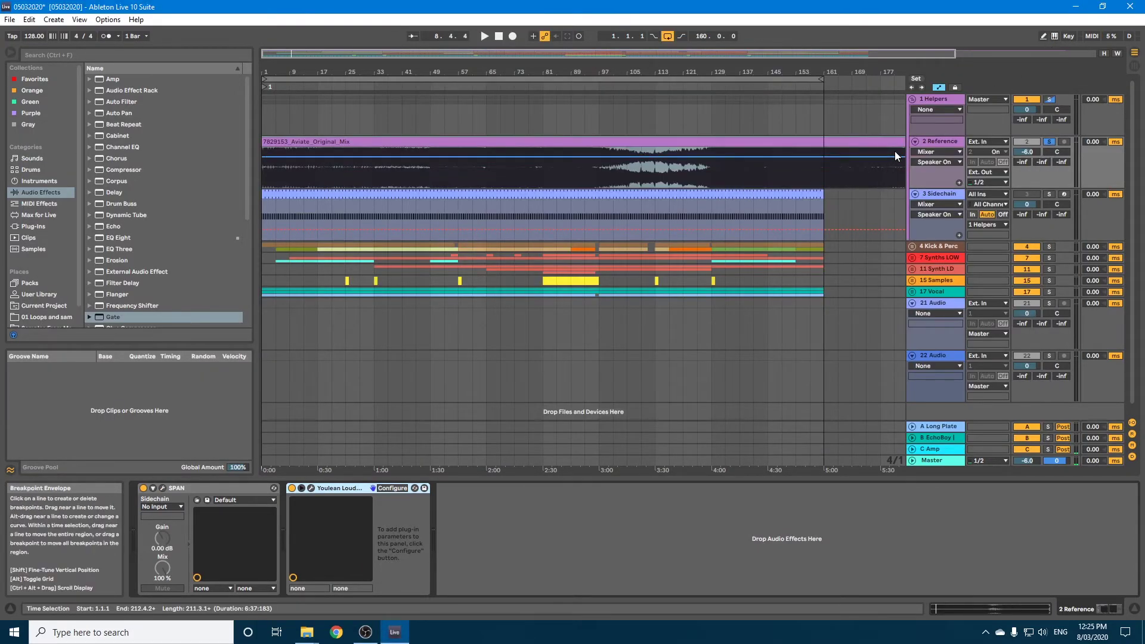
click(1027, 143)
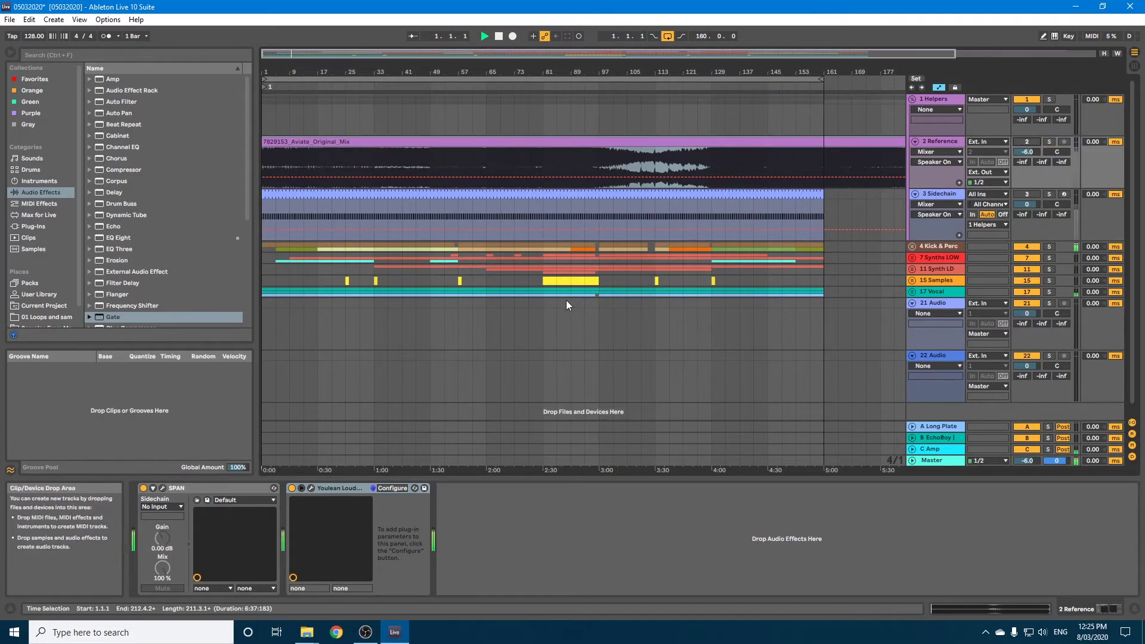
click(374, 316)
key(space)
Step: Open SPAN and Youlean on the Master track, metering the mix at -7.3 LUFS integrated
click(930, 461)
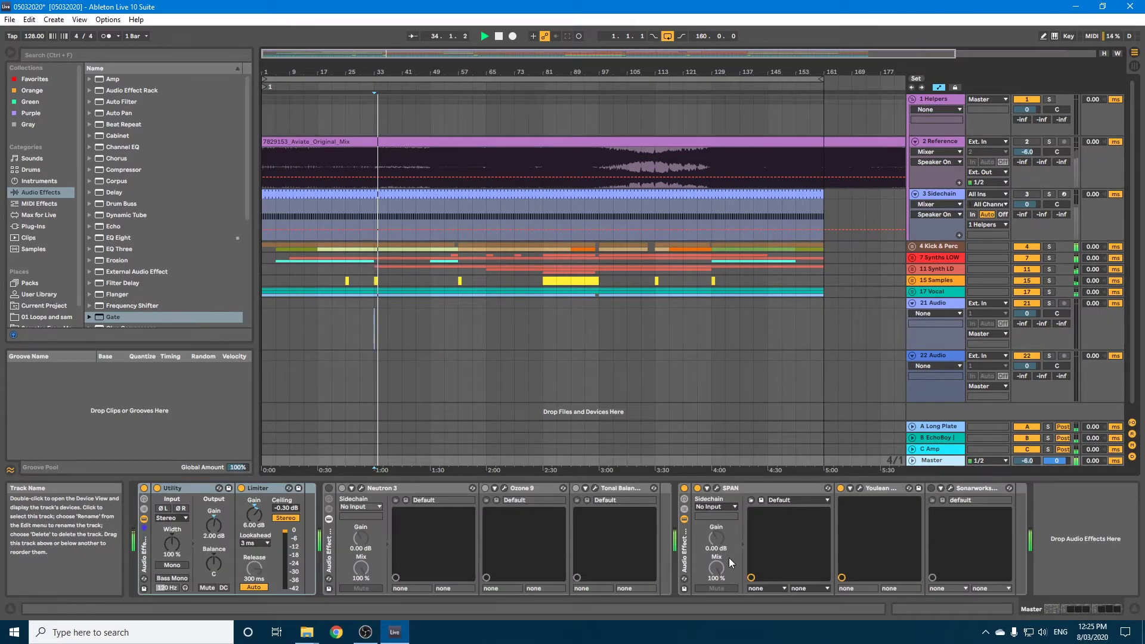
click(717, 488)
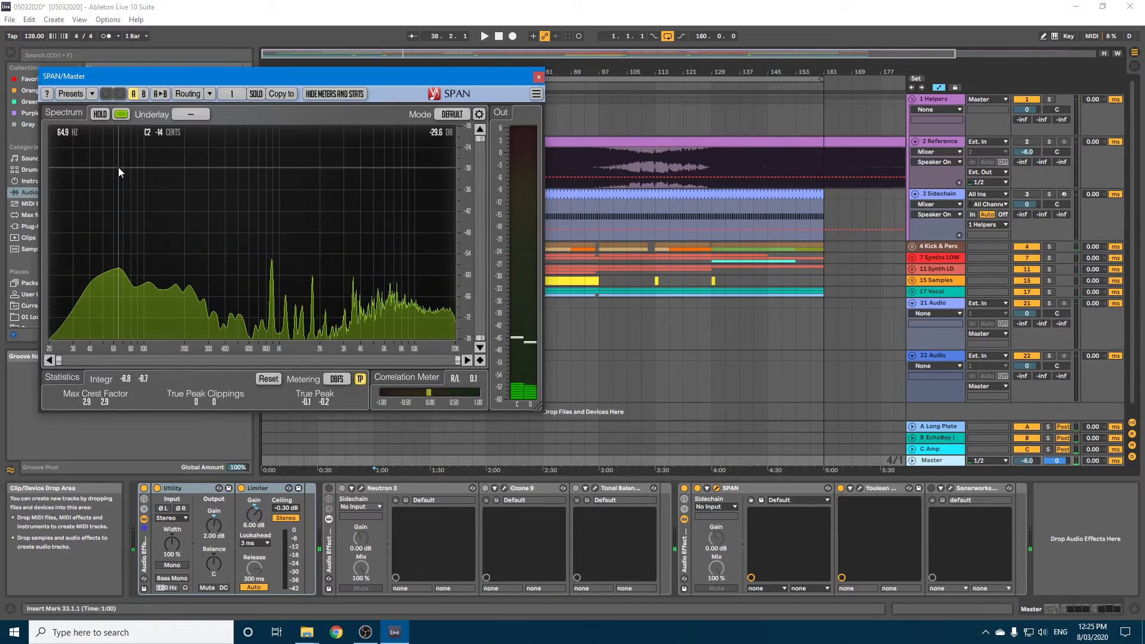
key(space)
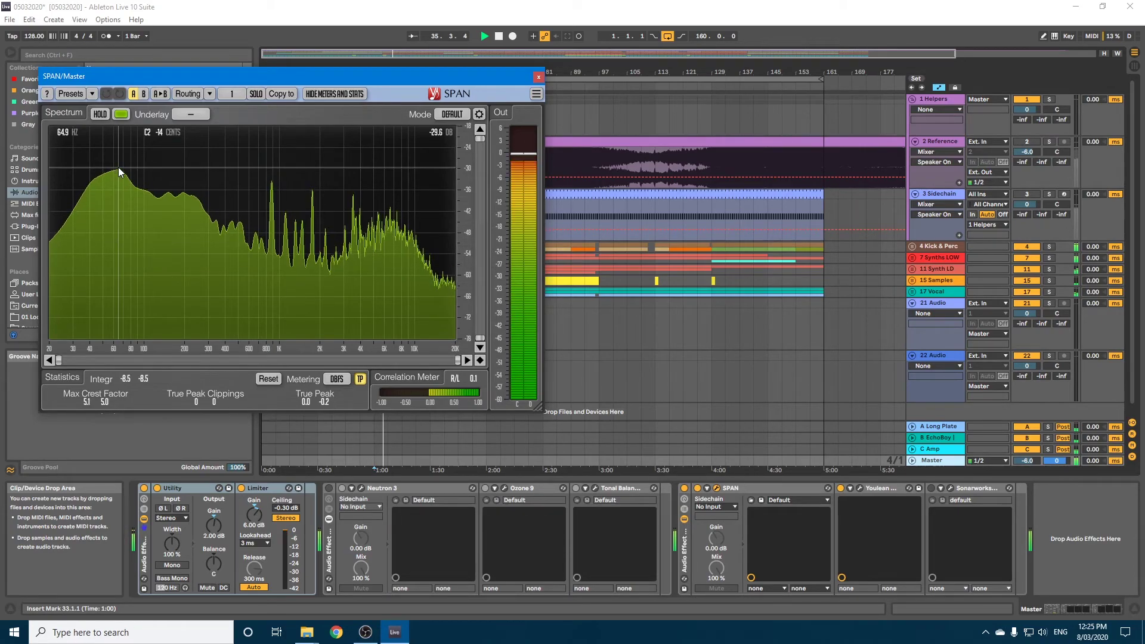
click(860, 489)
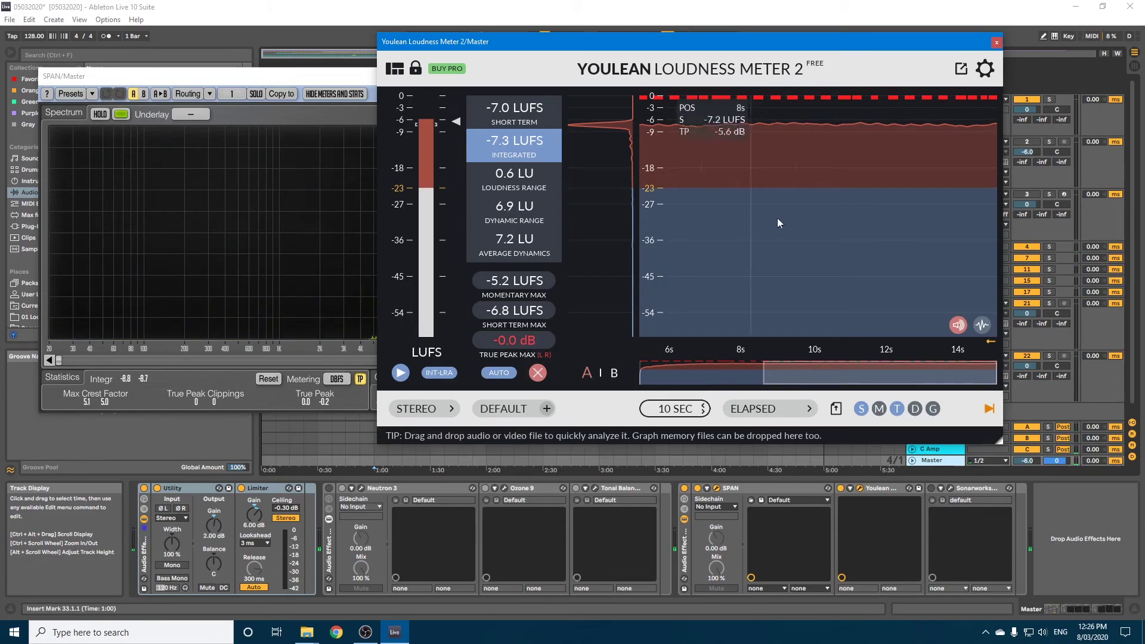
Step: Close the Master's Youlean and SPAN plug-in windows
click(995, 45)
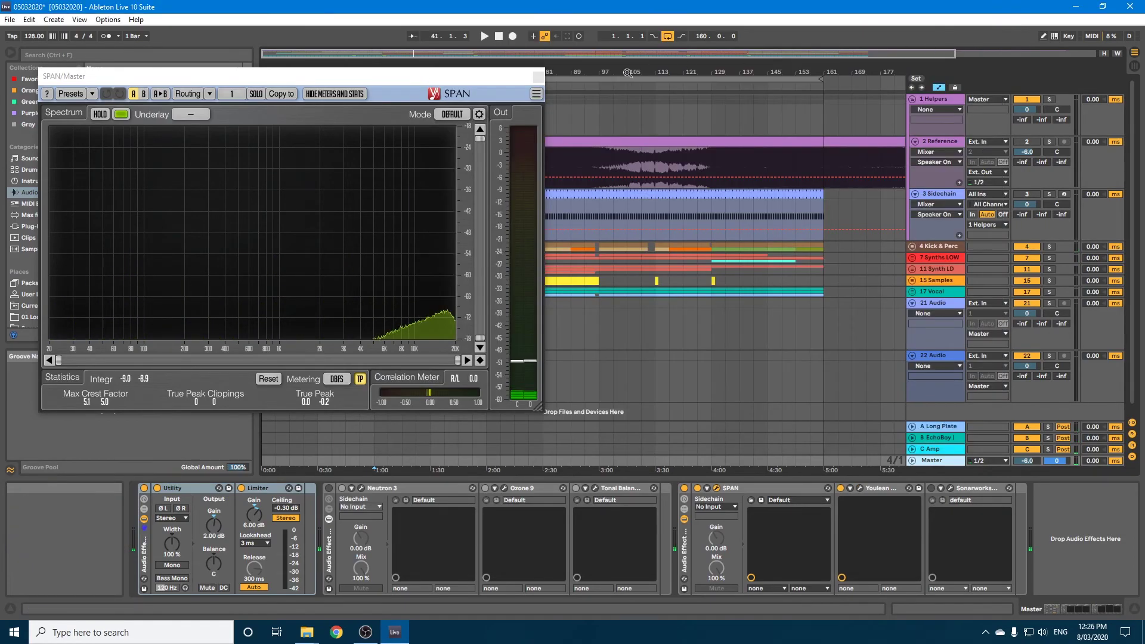
click(541, 76)
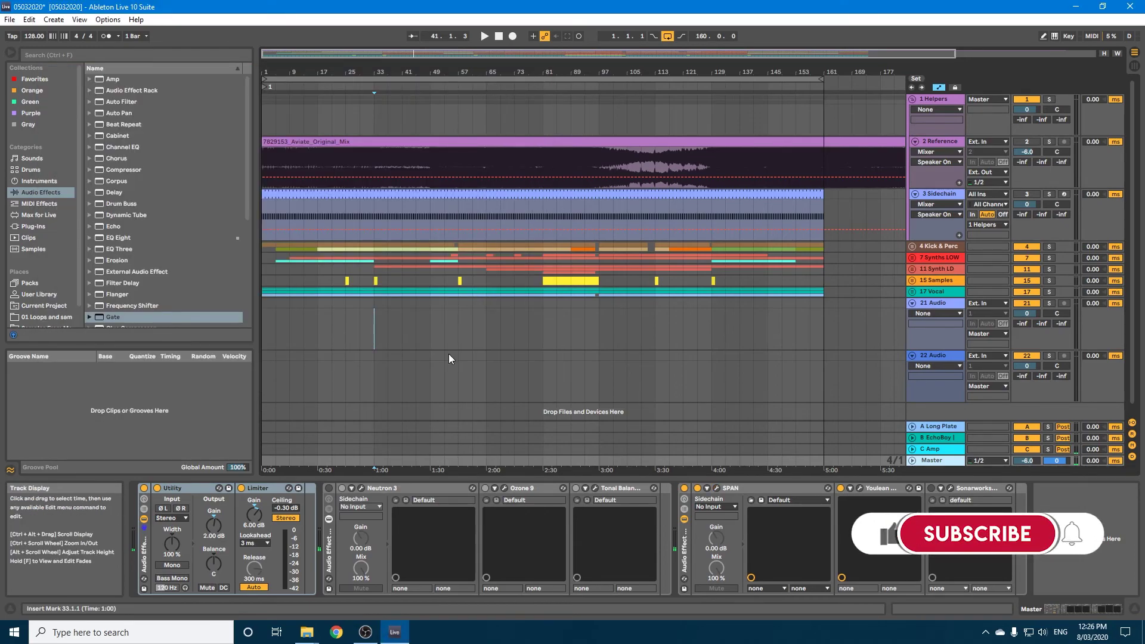